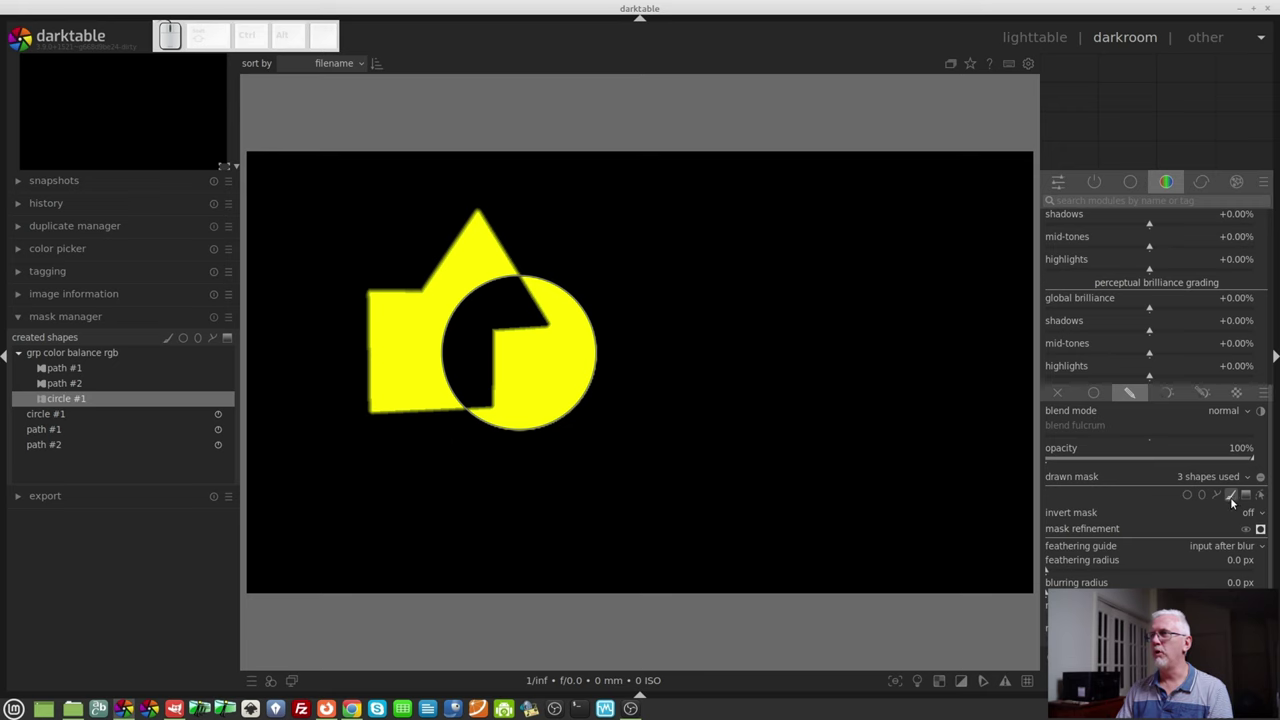
# Step: Paint a wavy brush stroke from the upper middle of the image down across the existing mask shapes
pyautogui.click(1231, 497)
pyautogui.scroll(-2, 766, 330)
pyautogui.scroll(2, 766, 330)
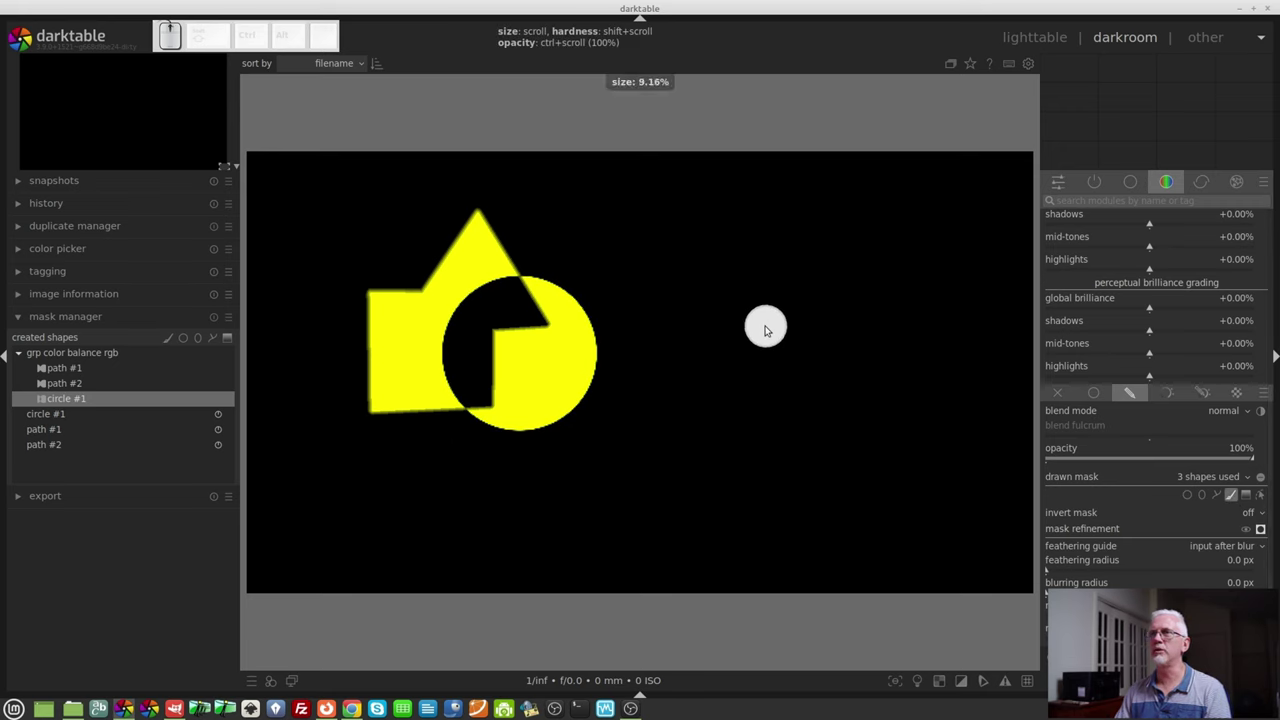
pyautogui.scroll(2, 766, 330)
pyautogui.moveTo(553, 238)
pyautogui.mouseDown()
pyautogui.moveTo(594, 259)
pyautogui.moveTo(514, 297)
pyautogui.moveTo(494, 340)
pyautogui.moveTo(558, 383)
pyautogui.moveTo(469, 417)
pyautogui.moveTo(482, 500)
pyautogui.mouseUp()
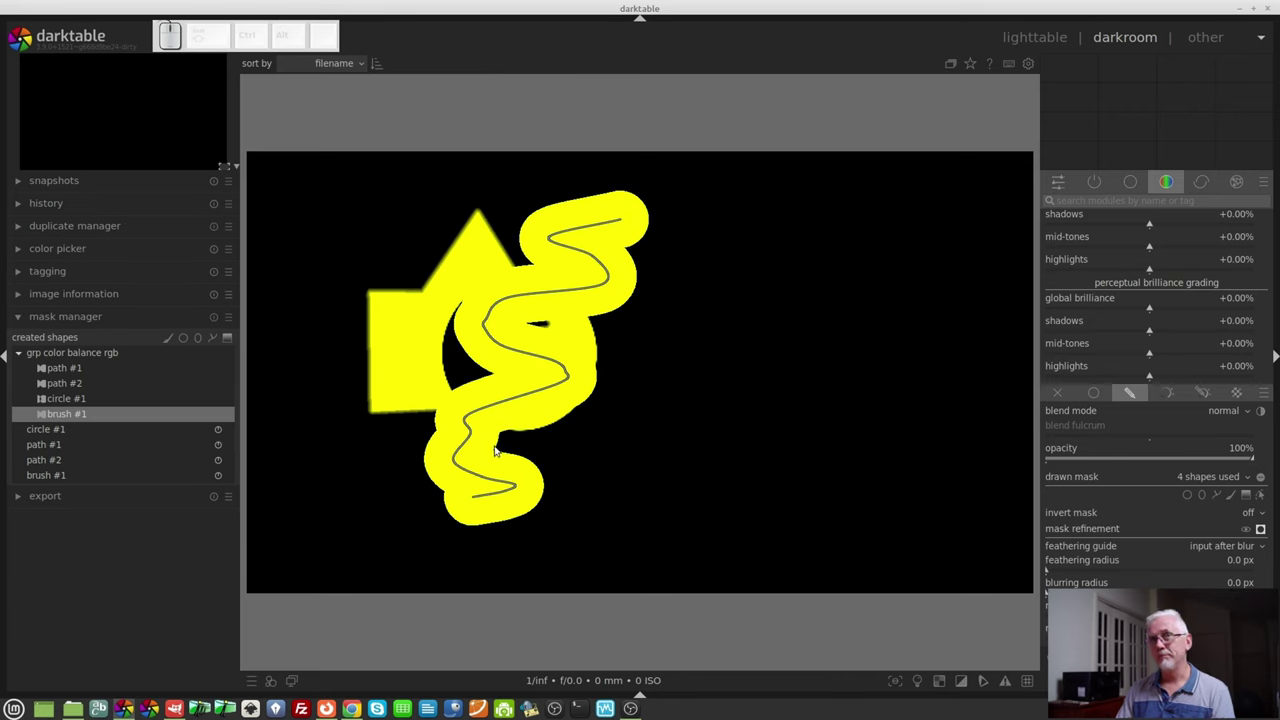
# Step: Move brush #1 above circle #1 in the color balance rgb mask group
pyautogui.click(63, 419)
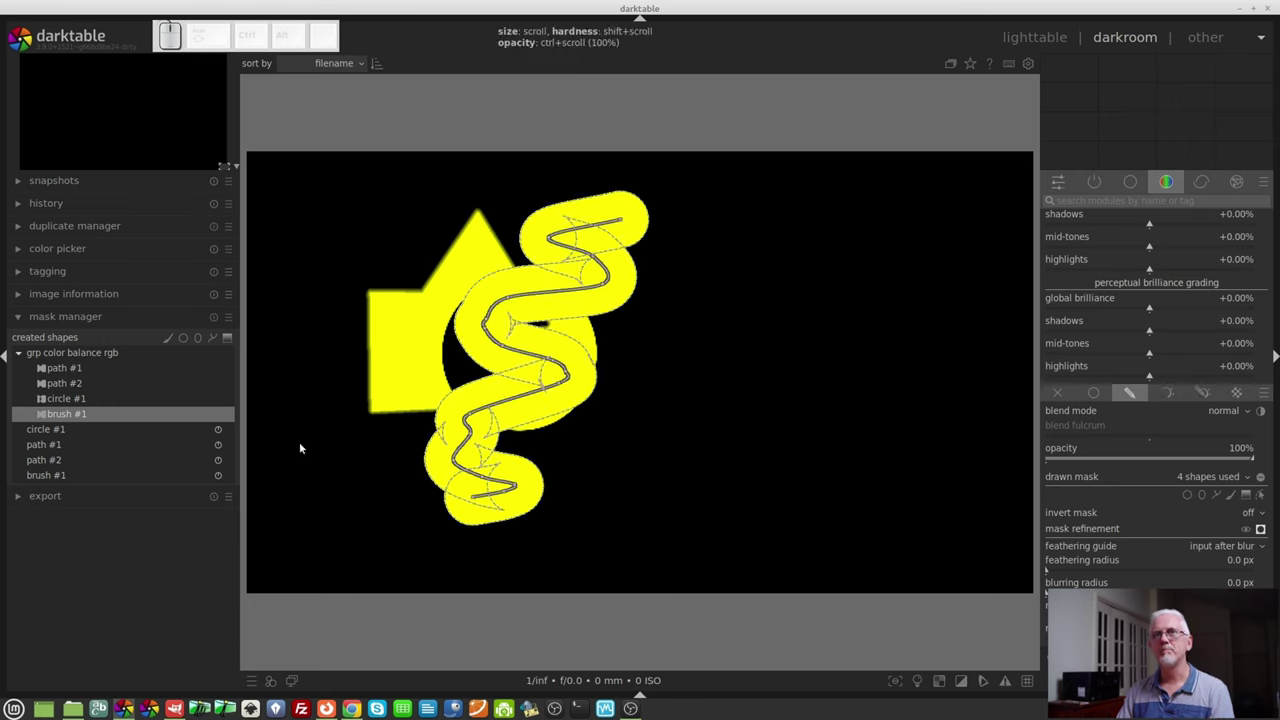
pyautogui.rightClick(88, 414)
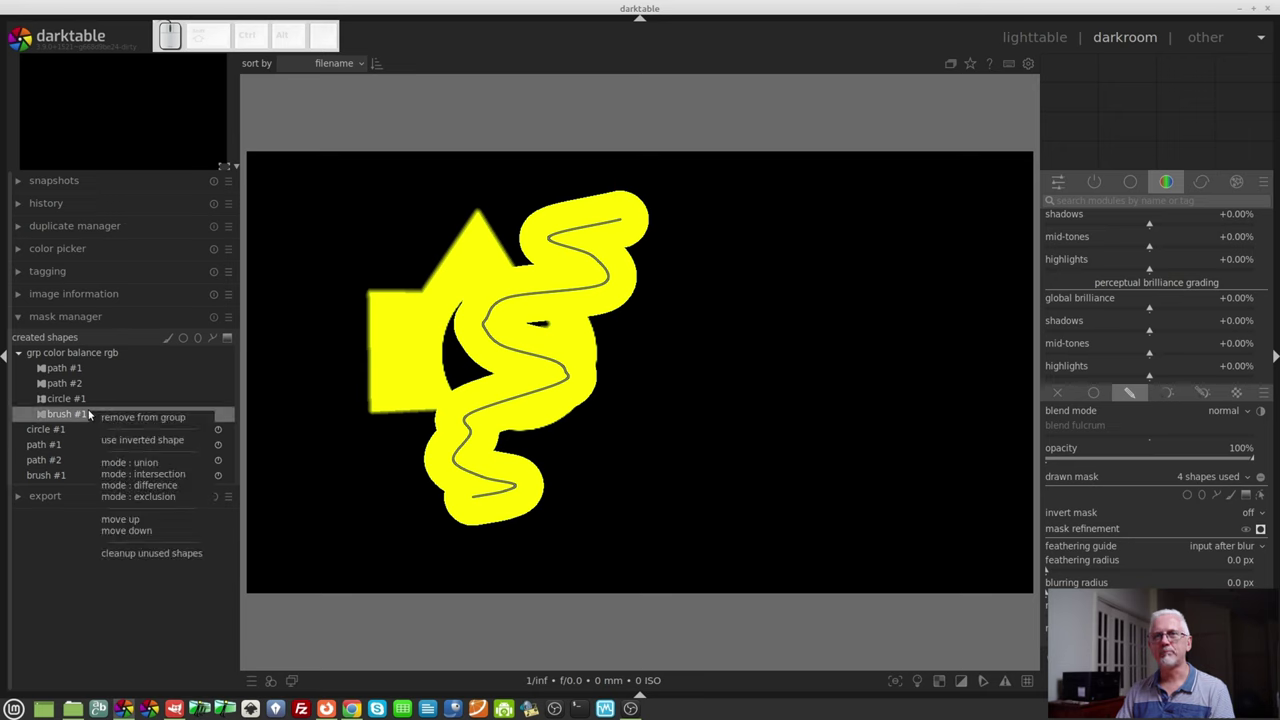
pyautogui.click(147, 518)
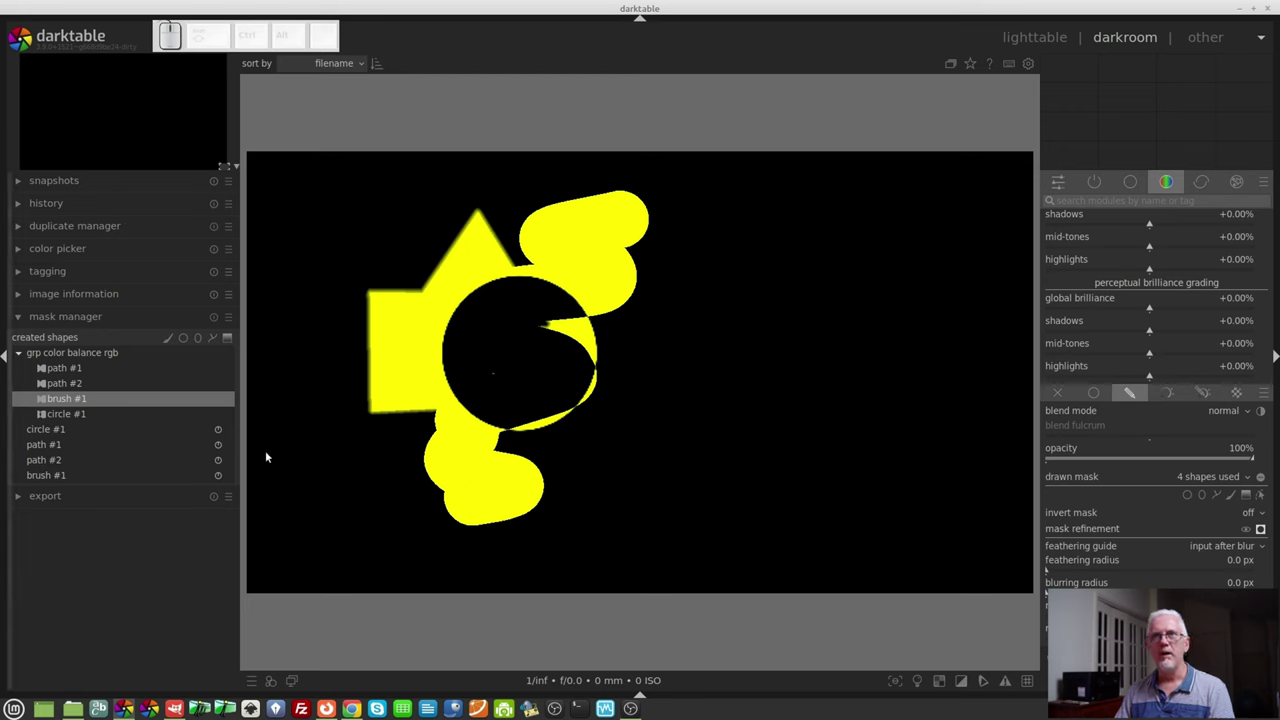
pyautogui.click(76, 418)
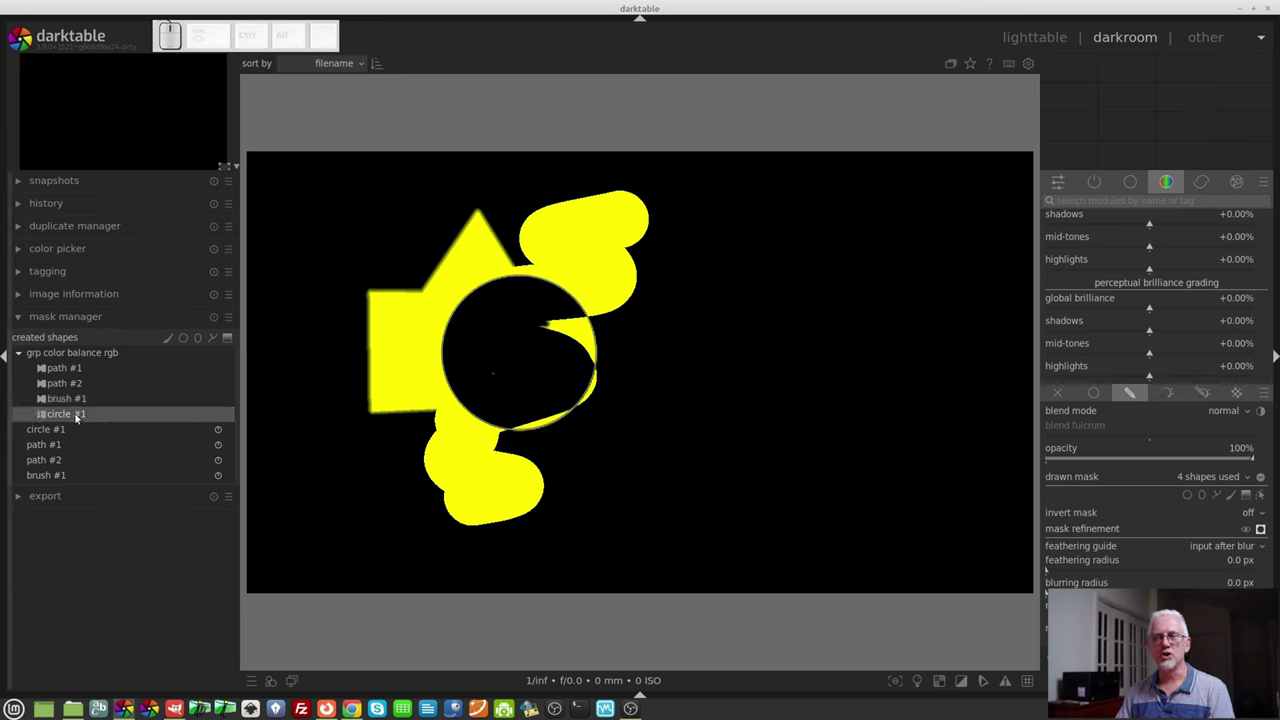
pyautogui.rightClick(76, 418)
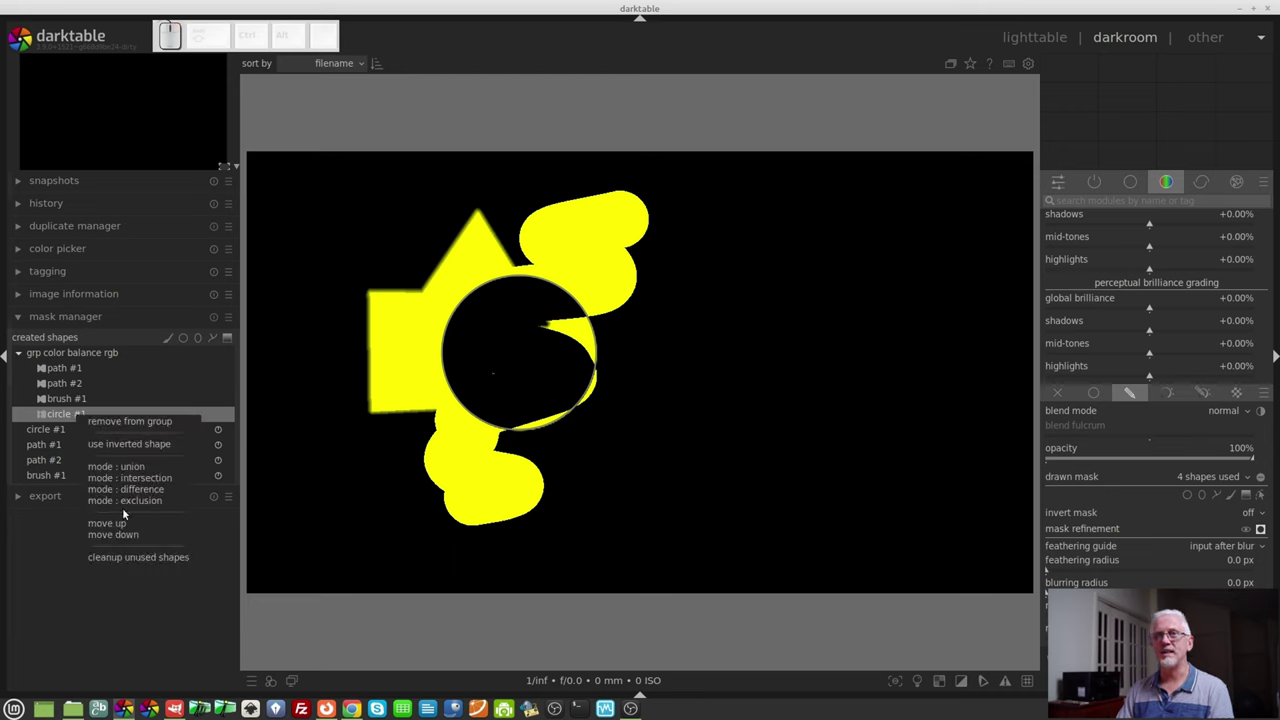
pyautogui.click(52, 558)
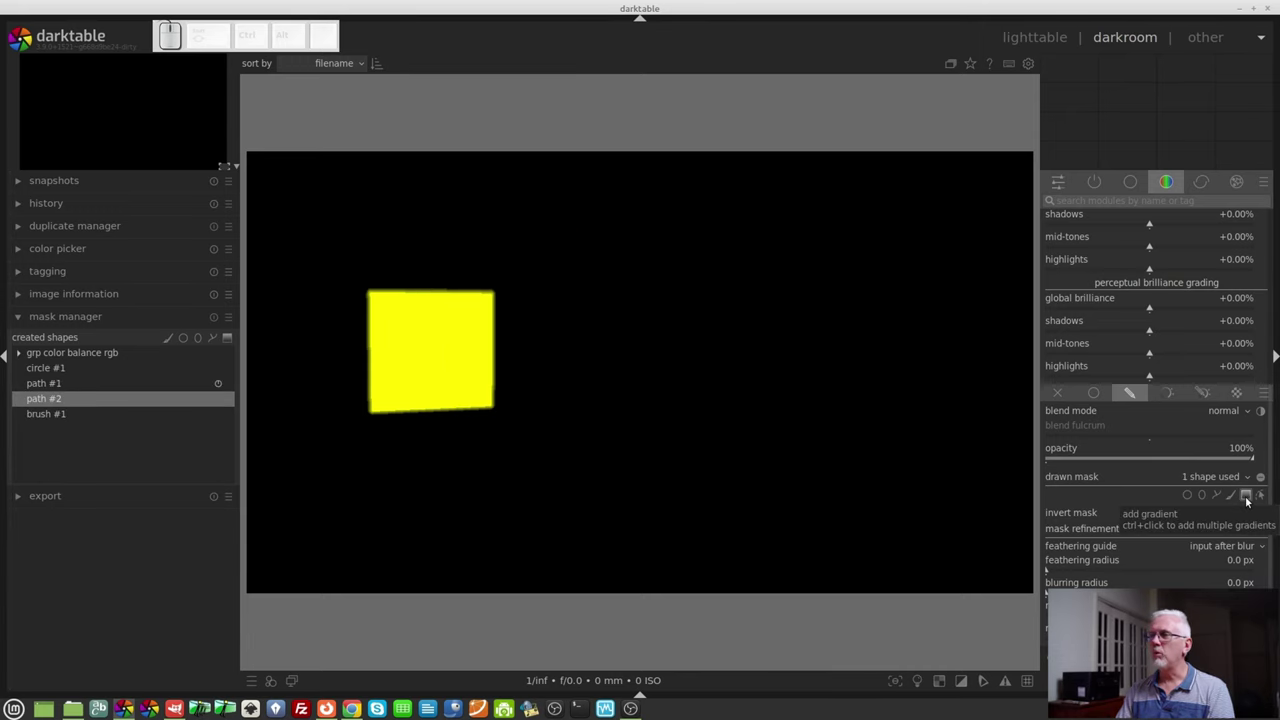
# Step: Add a horizontal gradient slightly below the image's centre and set its mode in the mask group to intersection
pyautogui.click(1246, 497)
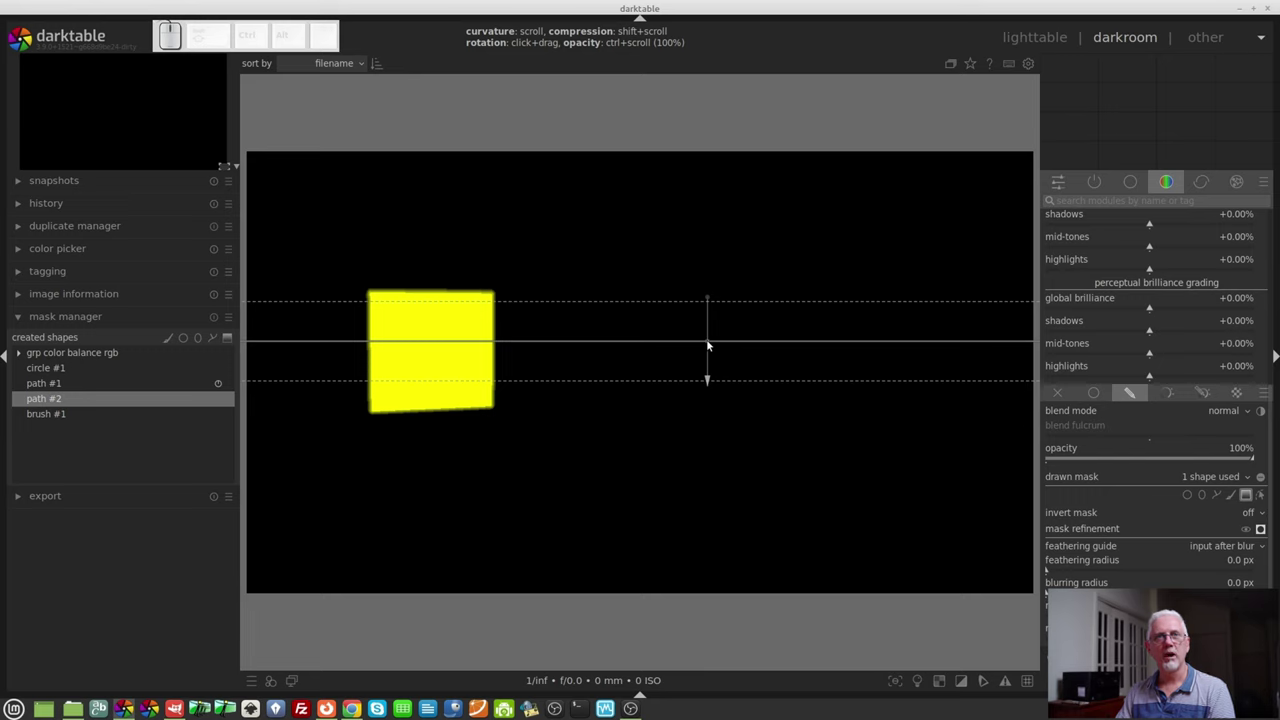
pyautogui.click(629, 325)
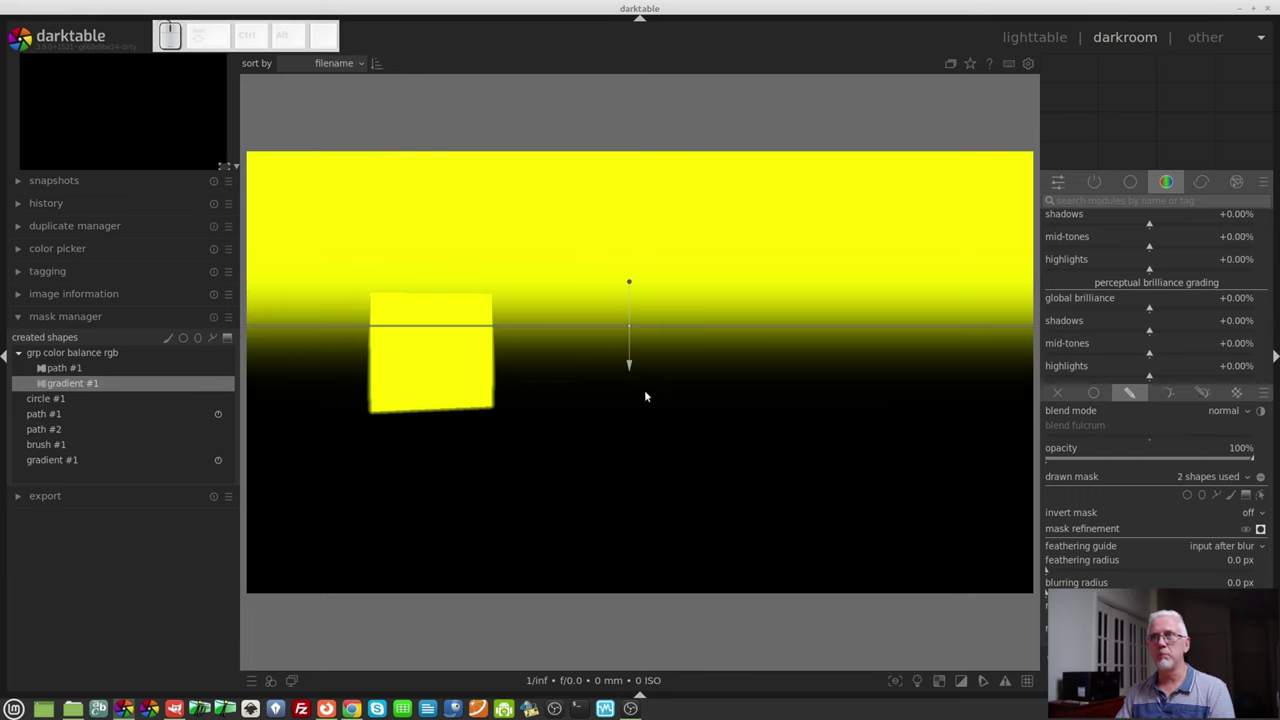
pyautogui.moveTo(631, 332); pyautogui.dragTo(630, 368)
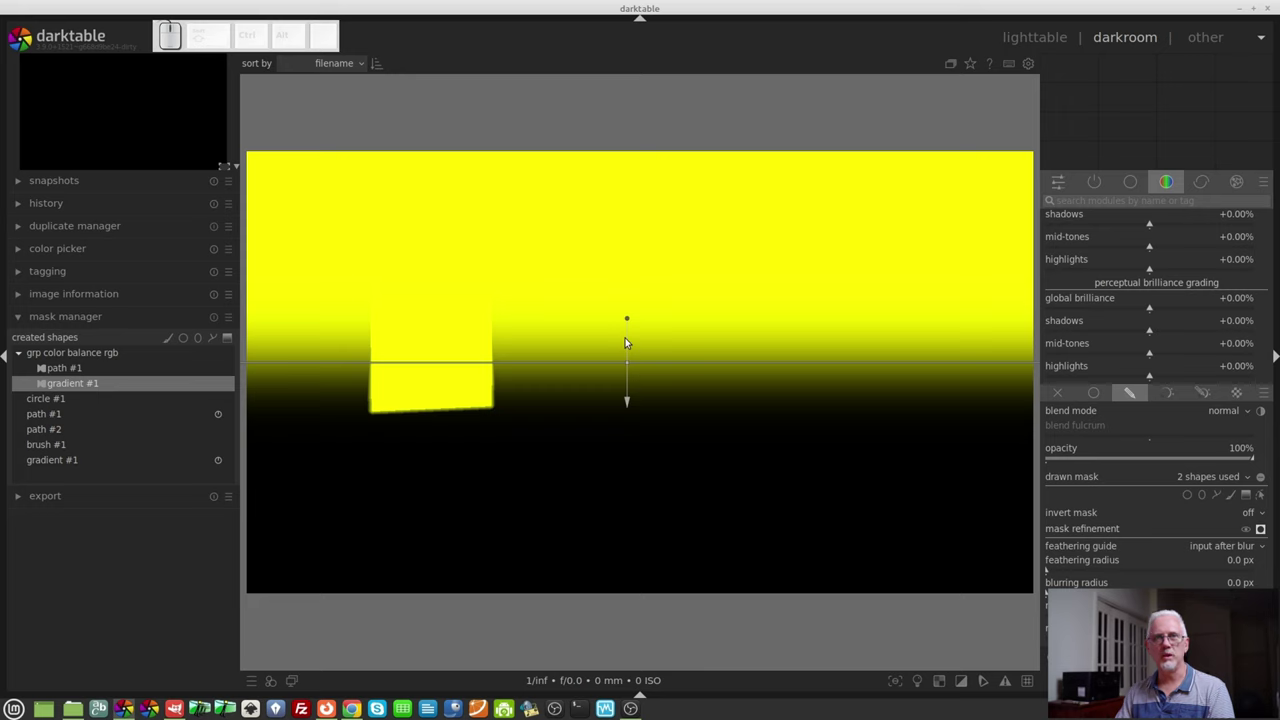
pyautogui.rightClick(83, 385)
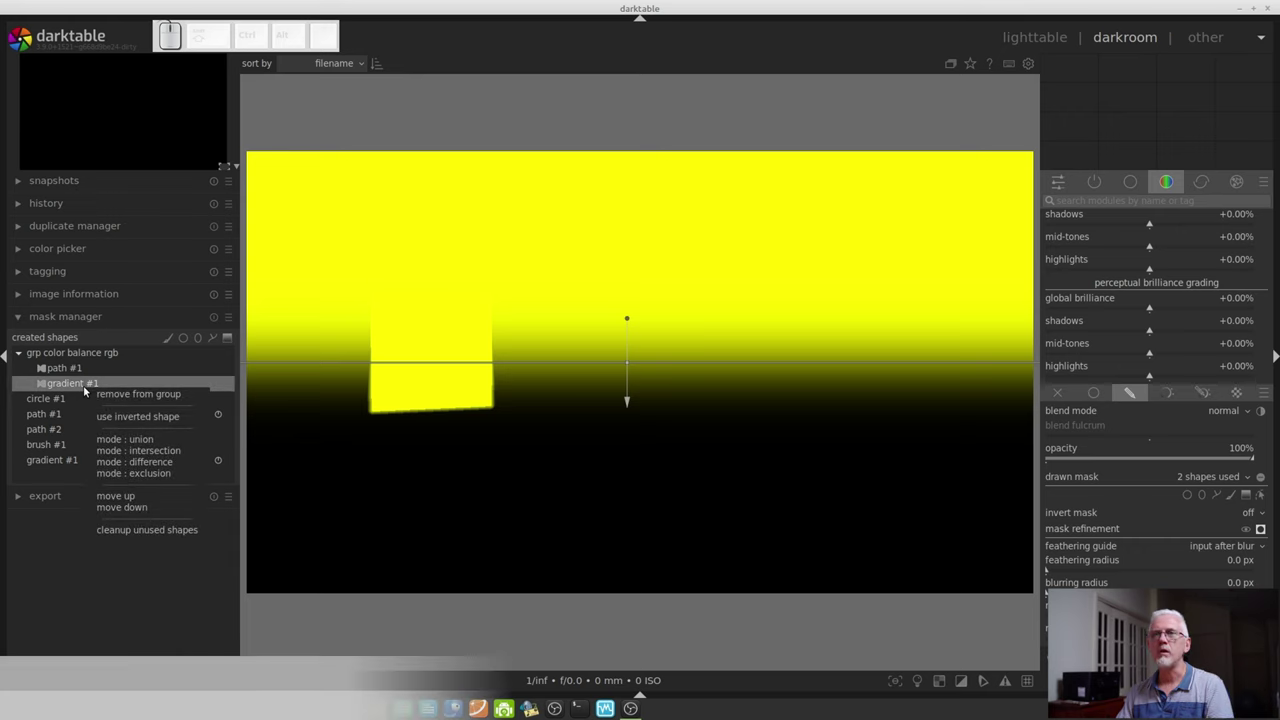
pyautogui.click(151, 451)
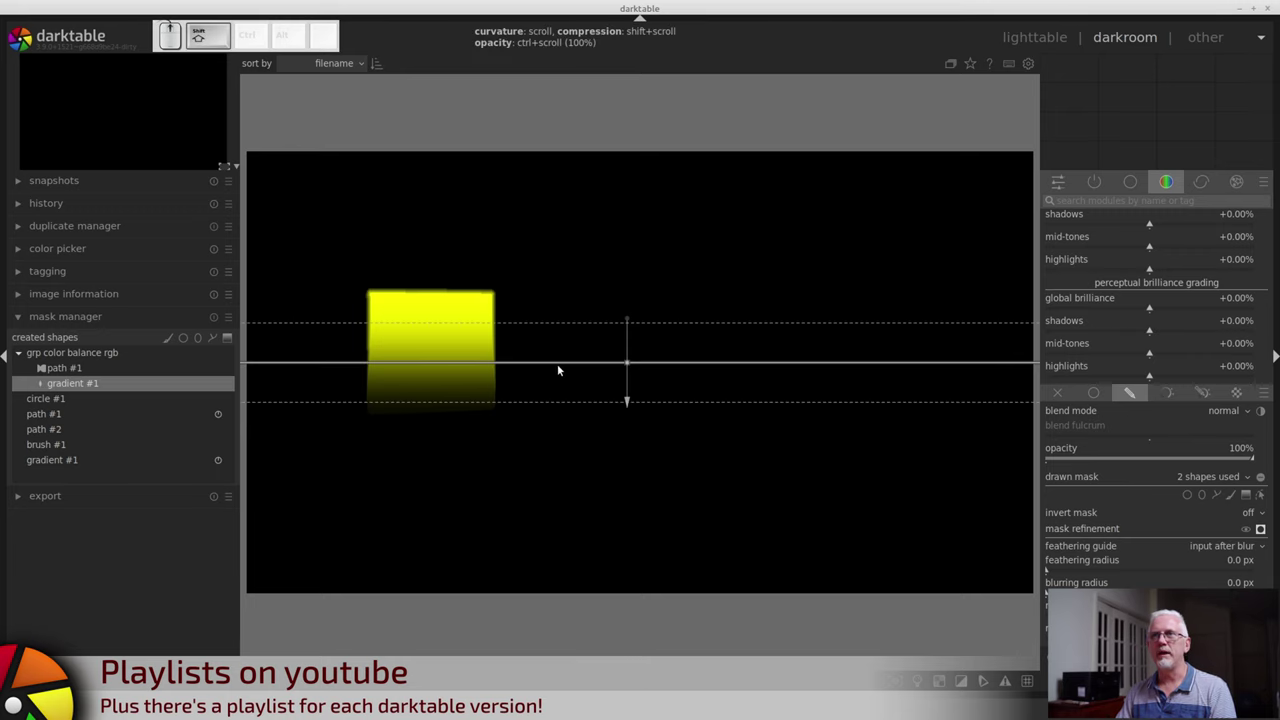
# Step: Move the gradient line slightly up and set its compression to 4.40%
pyautogui.keyDown('shift'); pyautogui.scroll(2, 559, 367); pyautogui.keyUp('shift')
pyautogui.keyDown('shift'); pyautogui.scroll(-3, 558, 370); pyautogui.keyUp('shift')
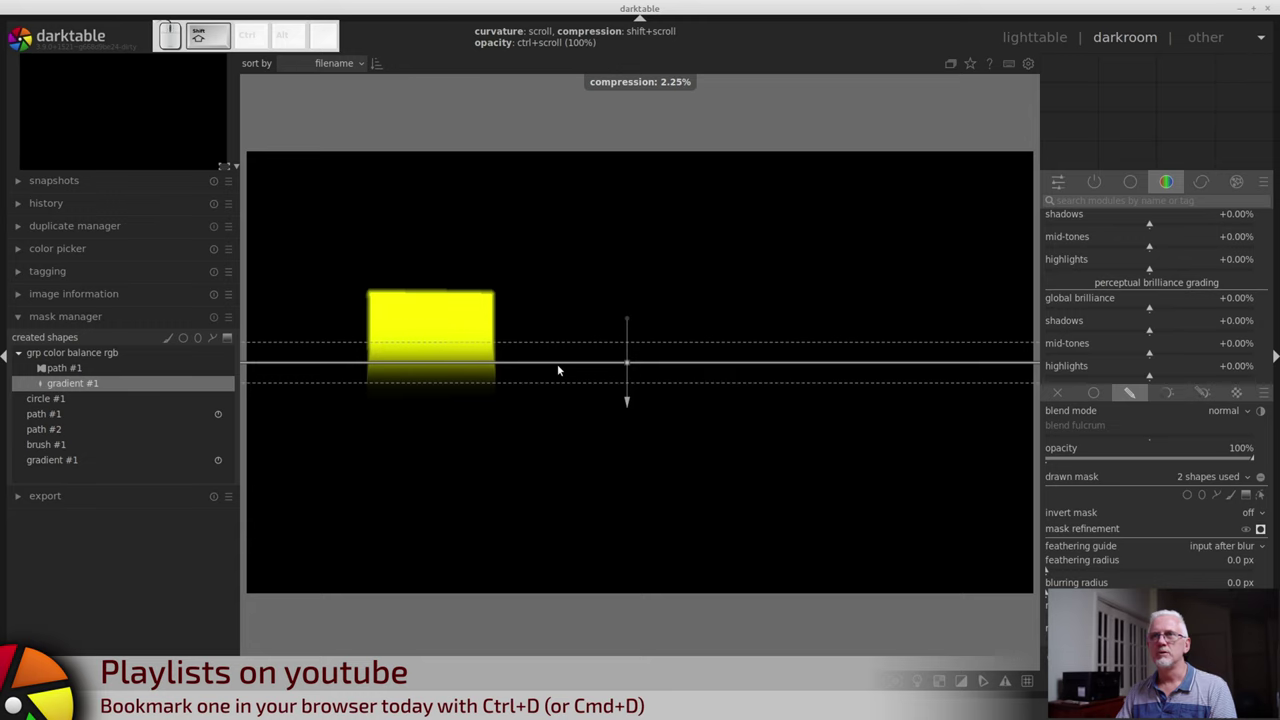
pyautogui.moveTo(605, 364)
pyautogui.mouseDown()
pyautogui.moveTo(600, 338)
pyautogui.moveTo(591, 361)
pyautogui.mouseUp()
pyautogui.keyDown('shift'); pyautogui.scroll(4, 589, 360); pyautogui.keyUp('shift')
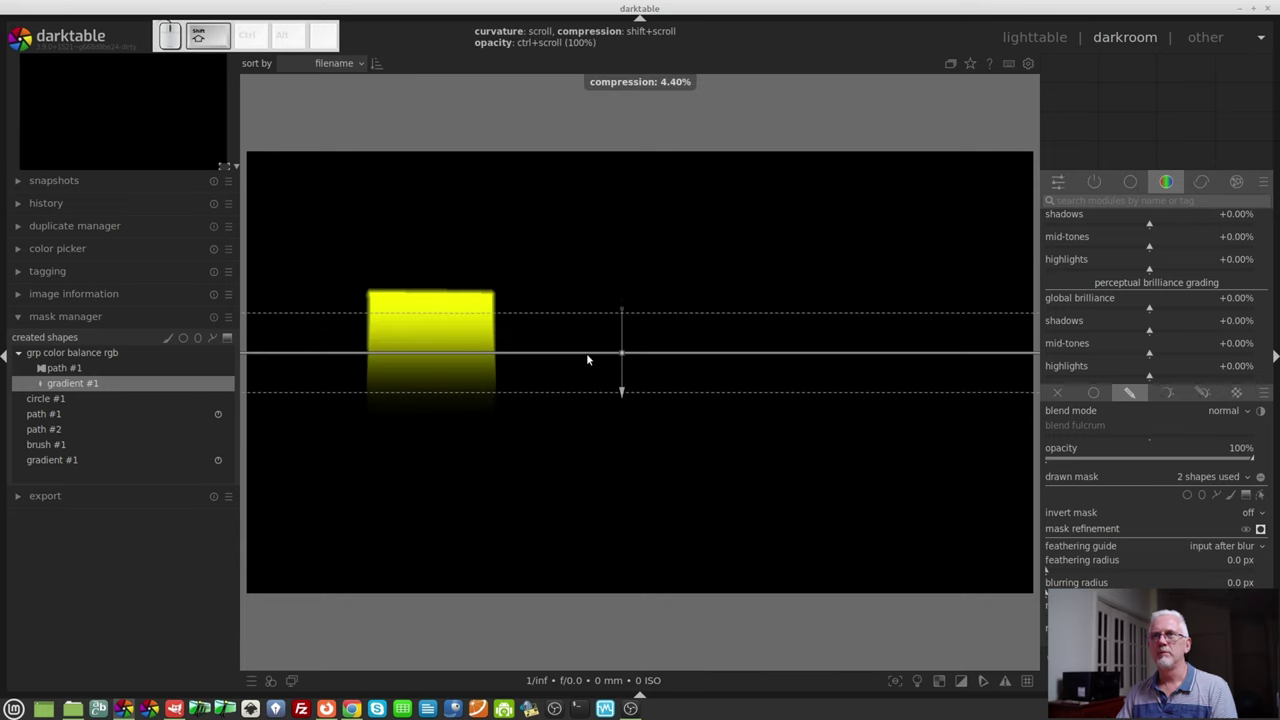
pyautogui.keyDown('shift'); pyautogui.scroll(2, 588, 360); pyautogui.keyUp('shift')
pyautogui.keyDown('shift'); pyautogui.scroll(-3, 587, 354); pyautogui.keyUp('shift')
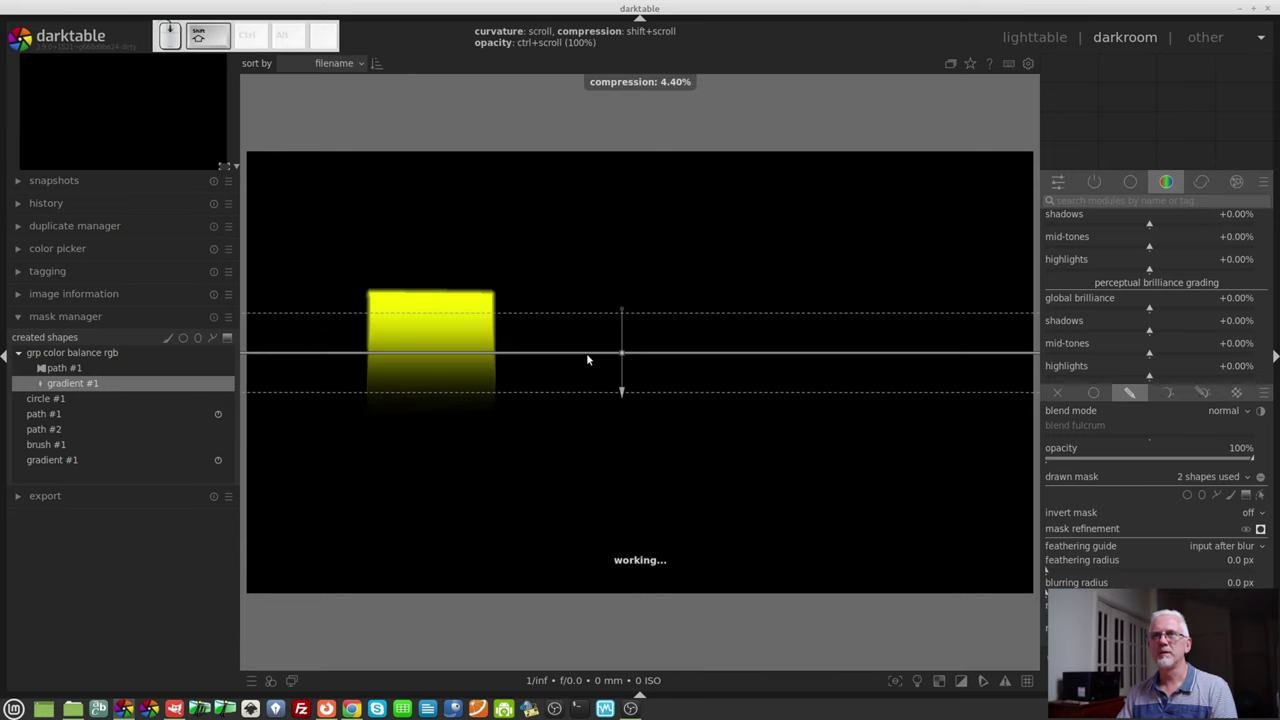
# Step: Bend the gradient line so both ends curve downward, with a curvature of about -27%
pyautogui.scroll(-1, 612, 354)
pyautogui.scroll(-19, 612, 358)
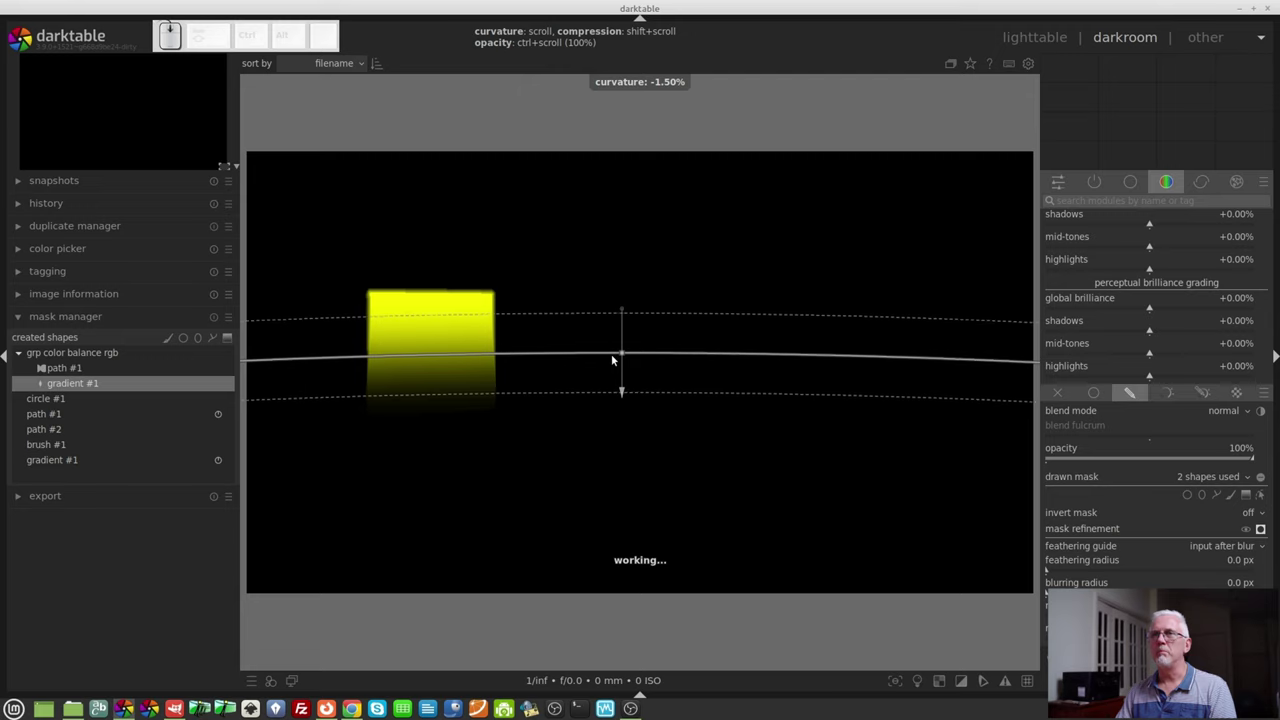
pyautogui.scroll(-20, 579, 370)
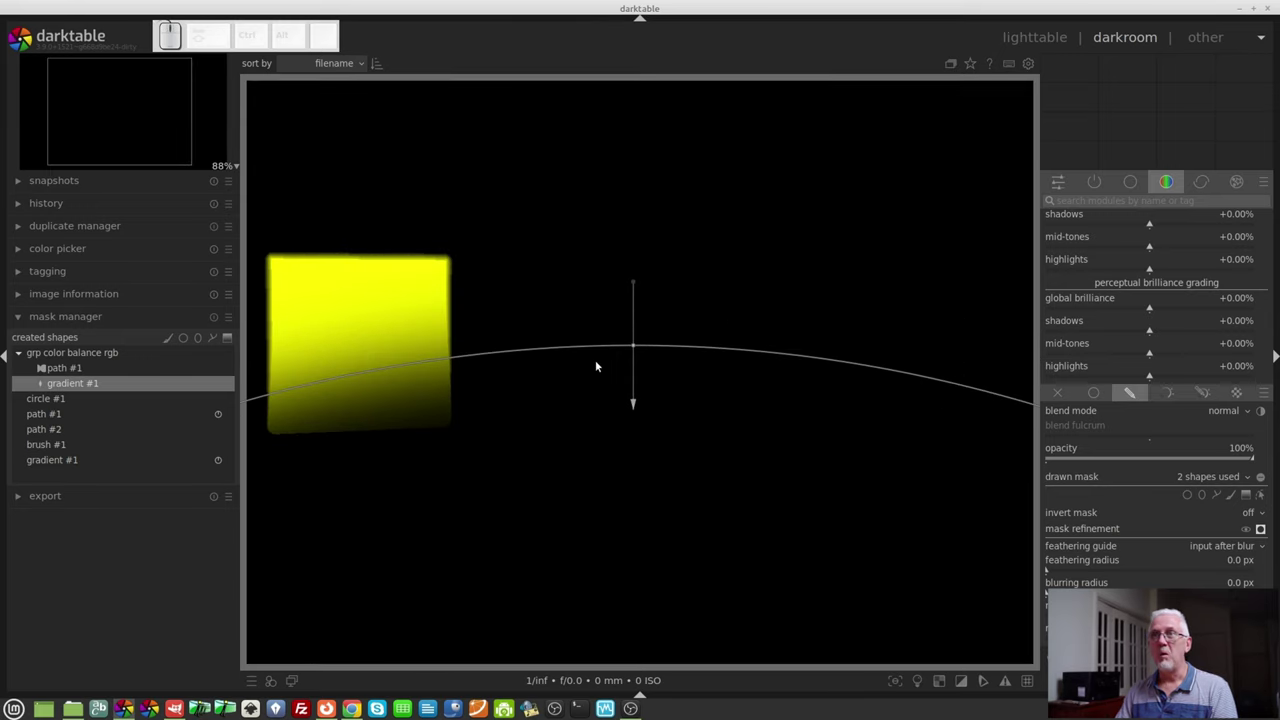
# Step: Try widening the curved gradient's compression to 16.78% and return it to 4.40%
pyautogui.keyDown('shift'); pyautogui.scroll(-5, 584, 357); pyautogui.keyUp('shift')
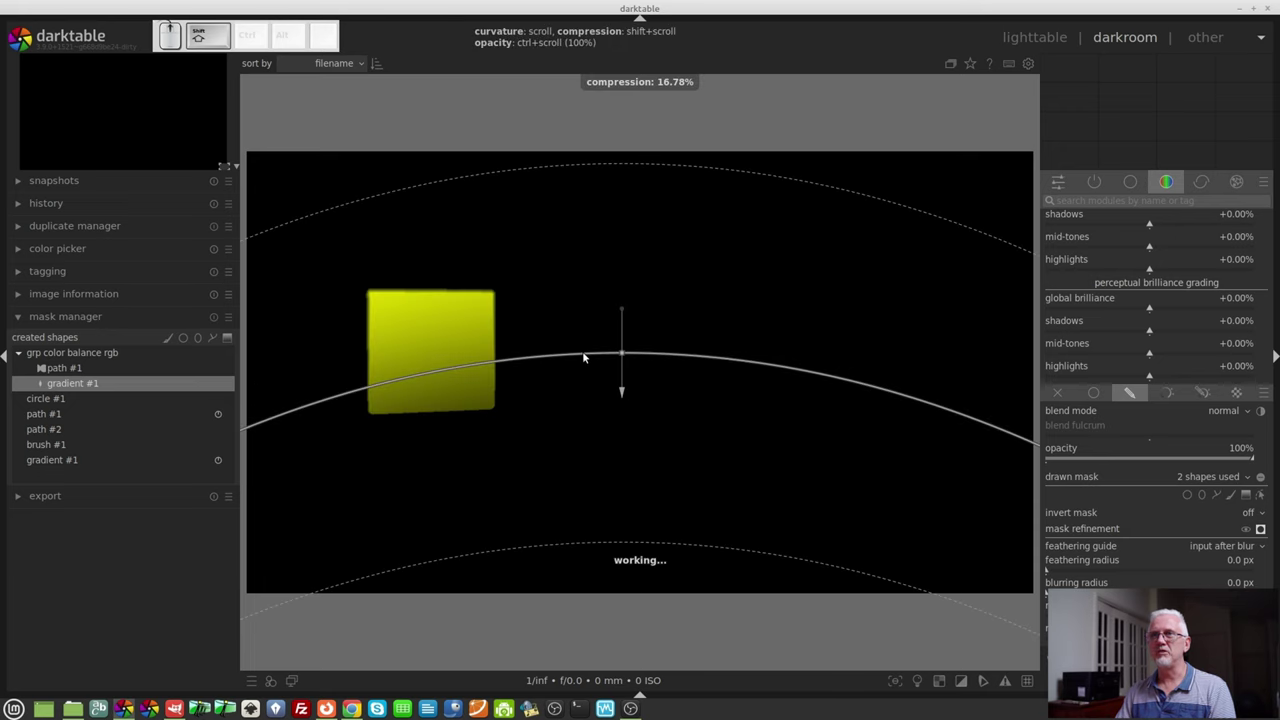
pyautogui.keyDown('shift'); pyautogui.scroll(5, 584, 357); pyautogui.keyUp('shift')
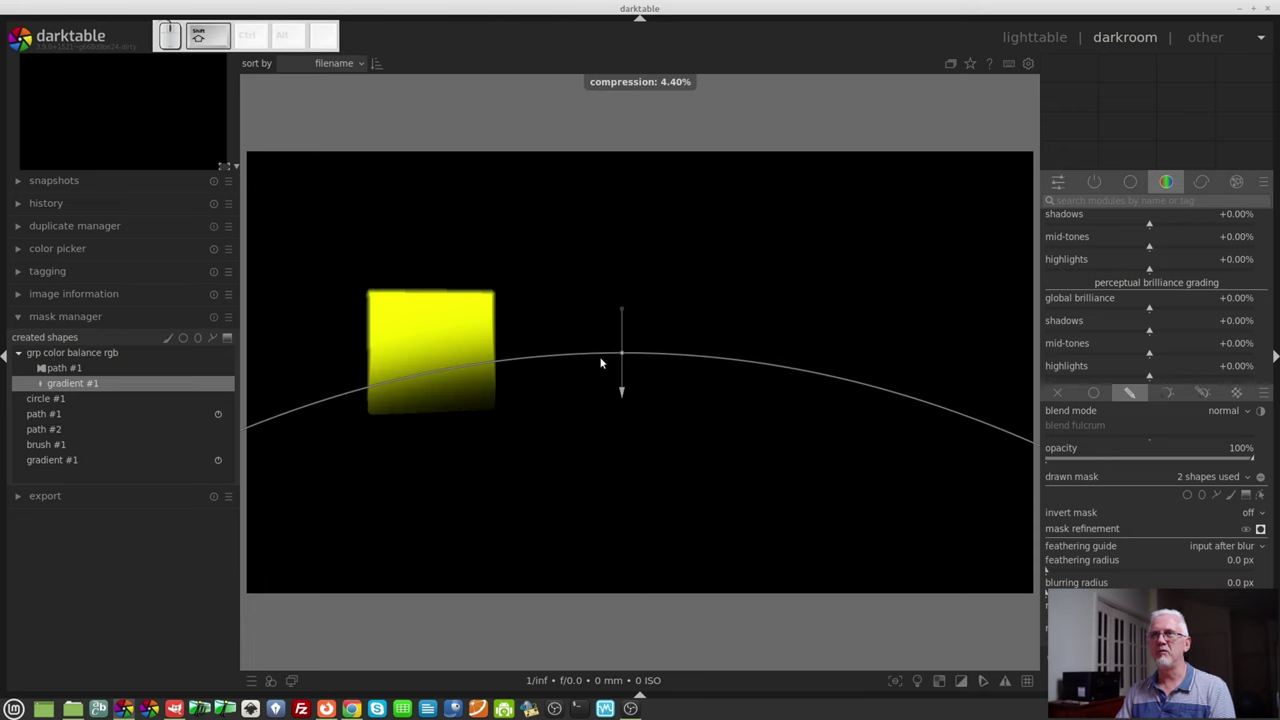
pyautogui.keyDown('shift'); pyautogui.scroll(-3, 607, 353); pyautogui.keyUp('shift')
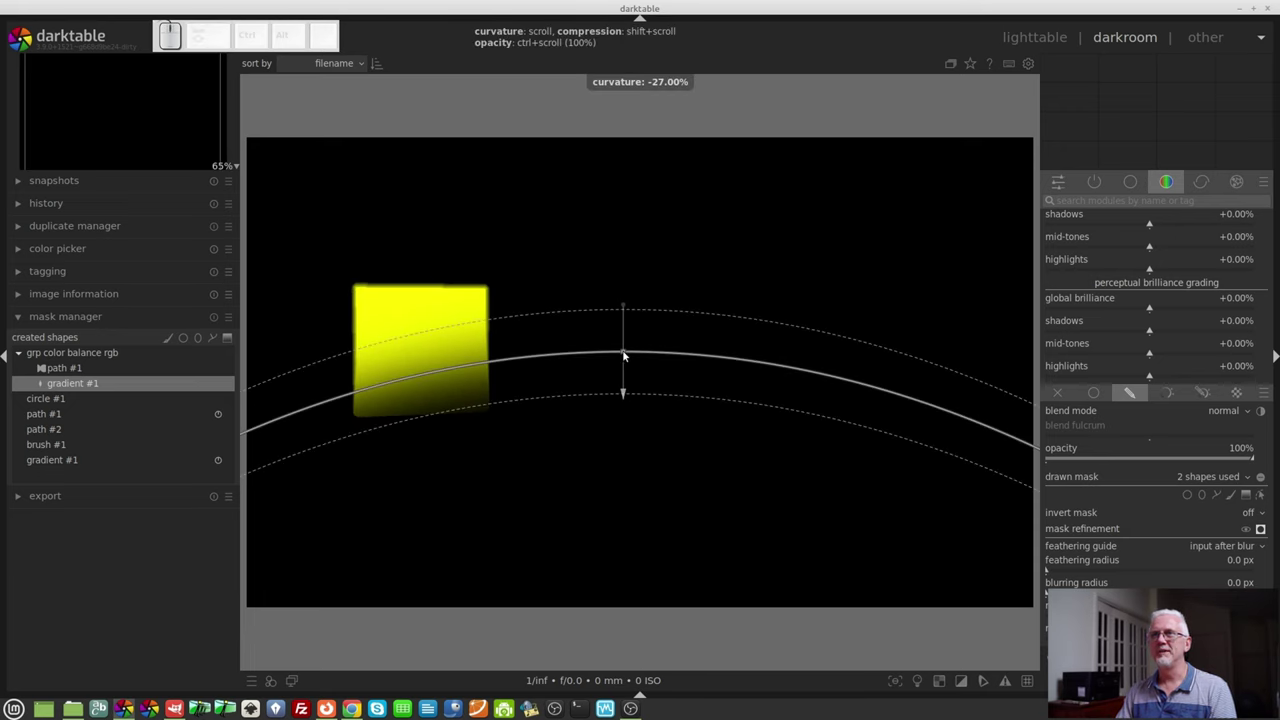
pyautogui.keyDown('shift'); pyautogui.scroll(3, 607, 353); pyautogui.keyUp('shift')
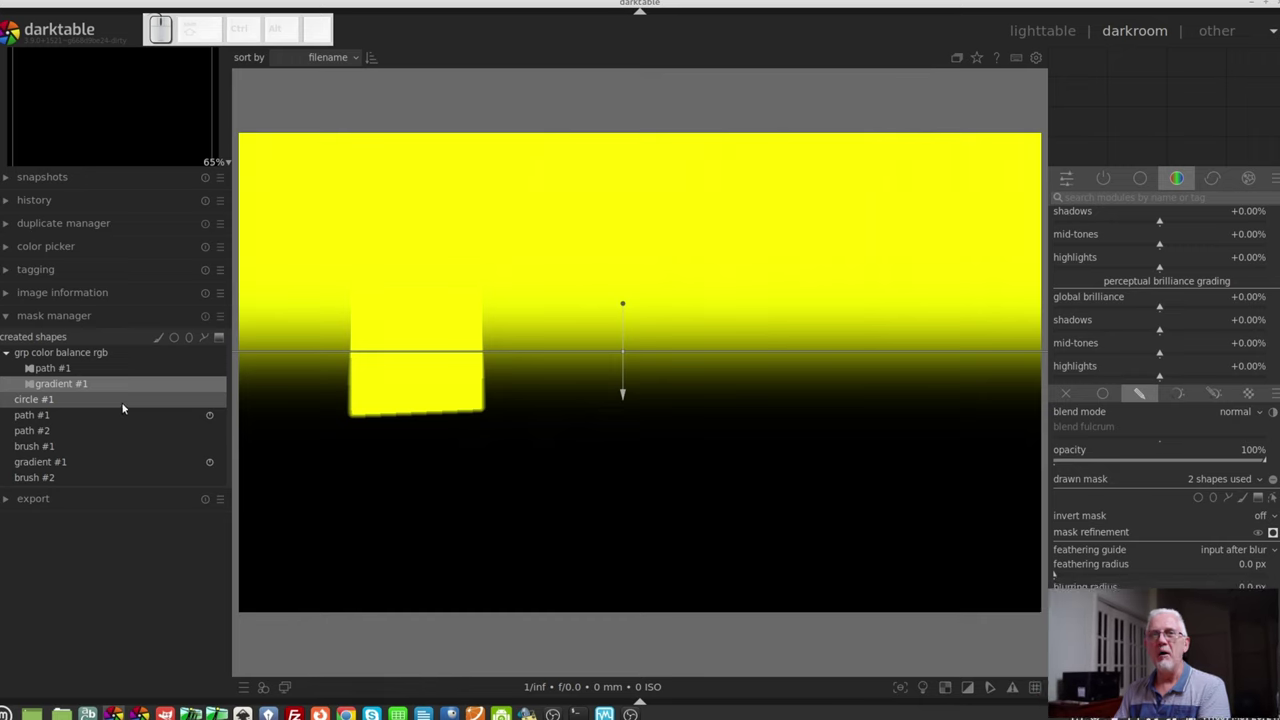
# Step: Draw a closed five-node path in the lower middle of the image as a standalone shape in the mask manager
pyautogui.click(72, 384)
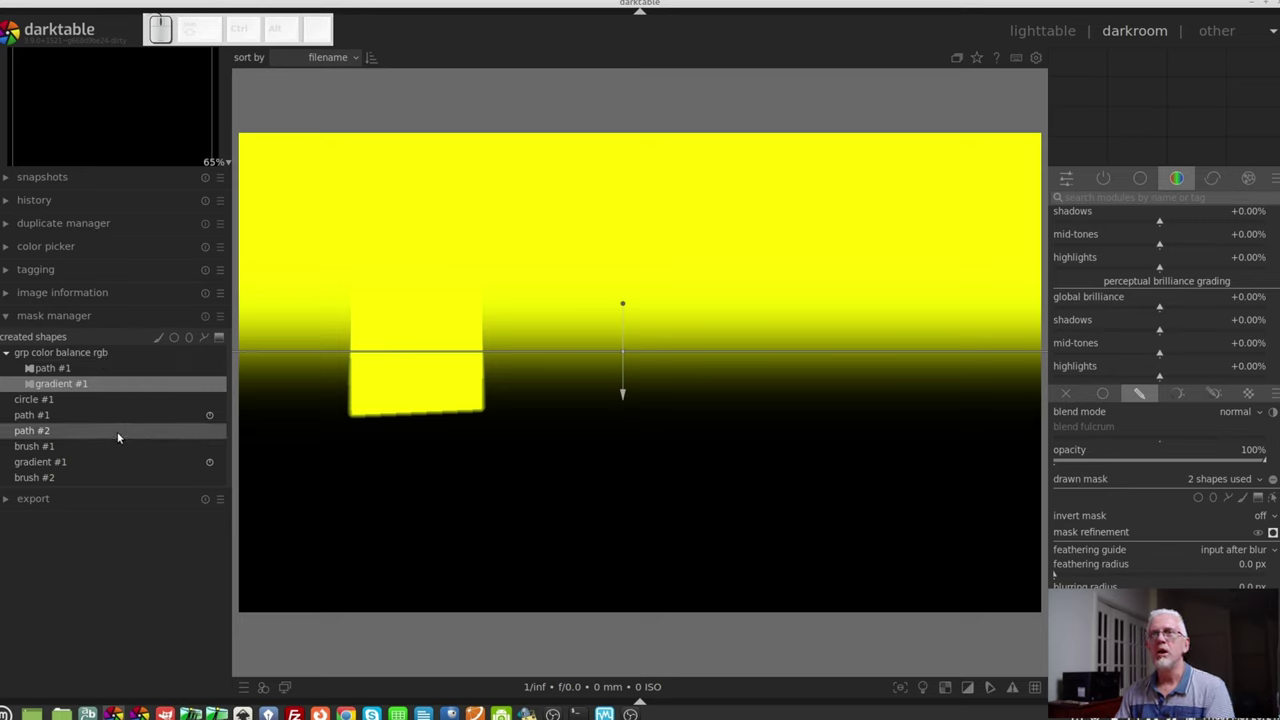
pyautogui.click(204, 337)
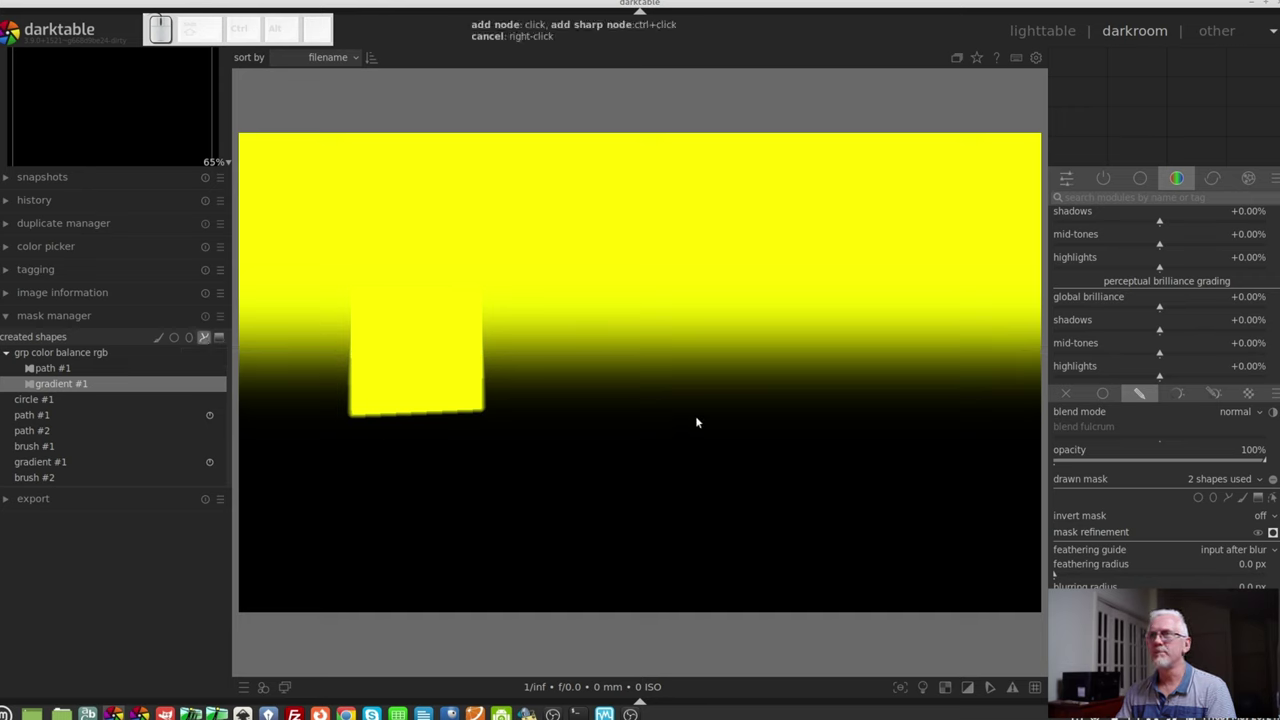
pyautogui.click(578, 432)
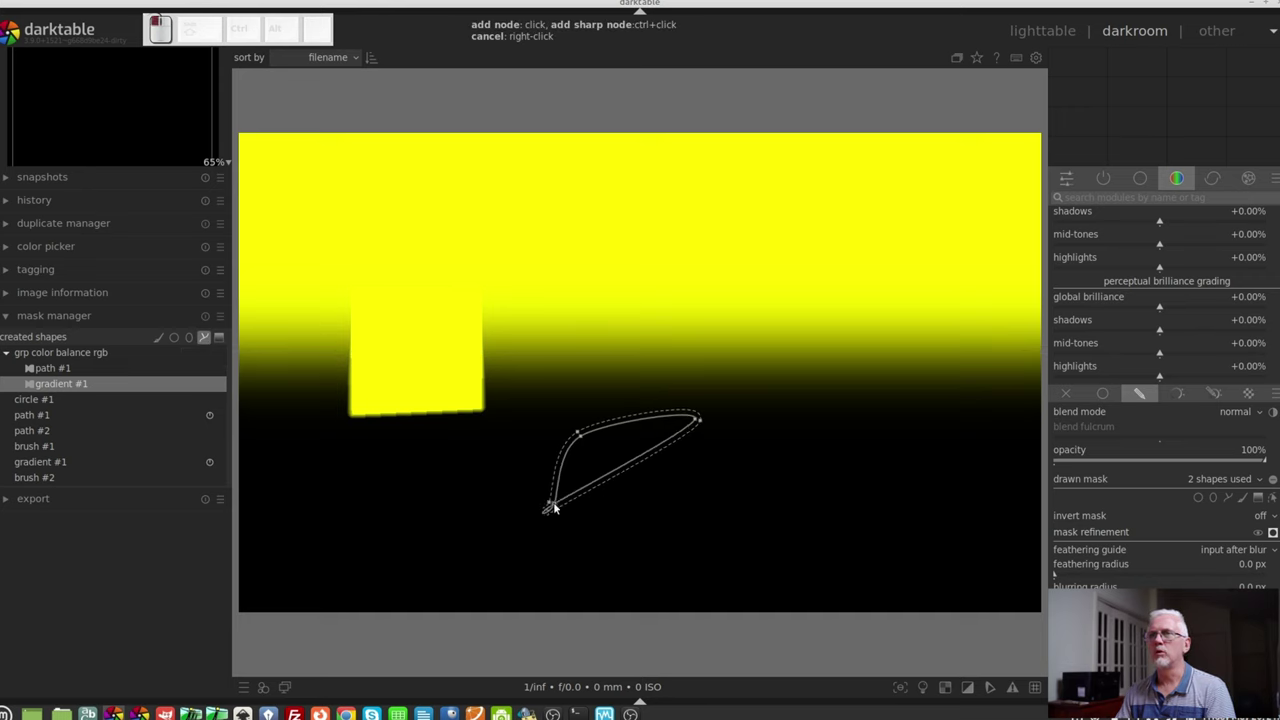
pyautogui.click(551, 506)
pyautogui.click(690, 546)
pyautogui.rightClick(826, 487)
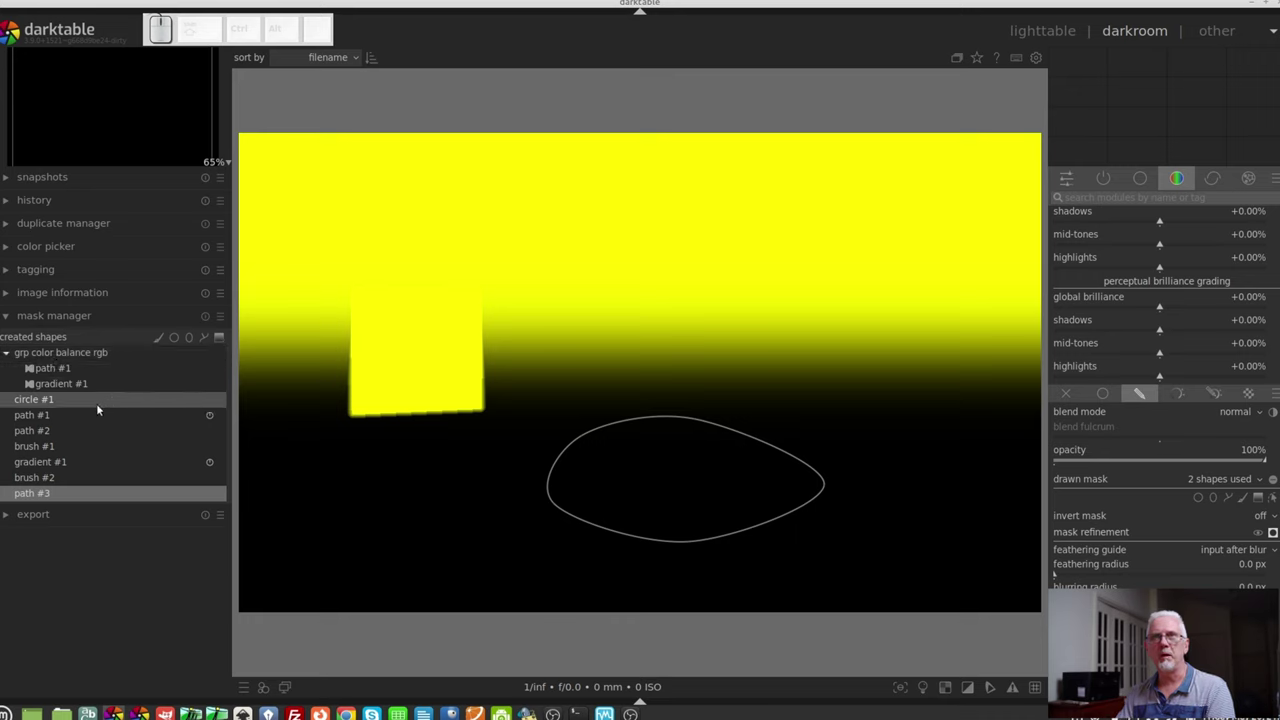
# Step: Add the existing shape path #3 to the color balance rgb drawn mask and move it up onto the gradient line
pyautogui.click(53, 490)
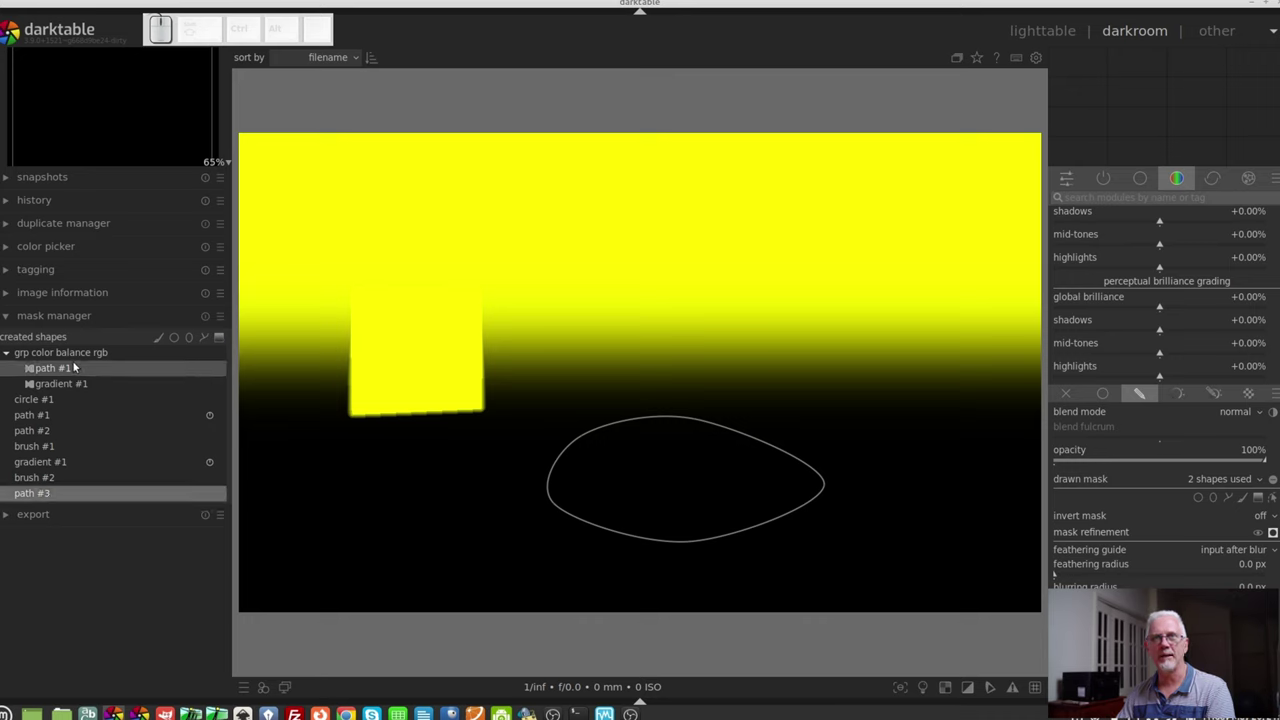
pyautogui.click(1222, 478)
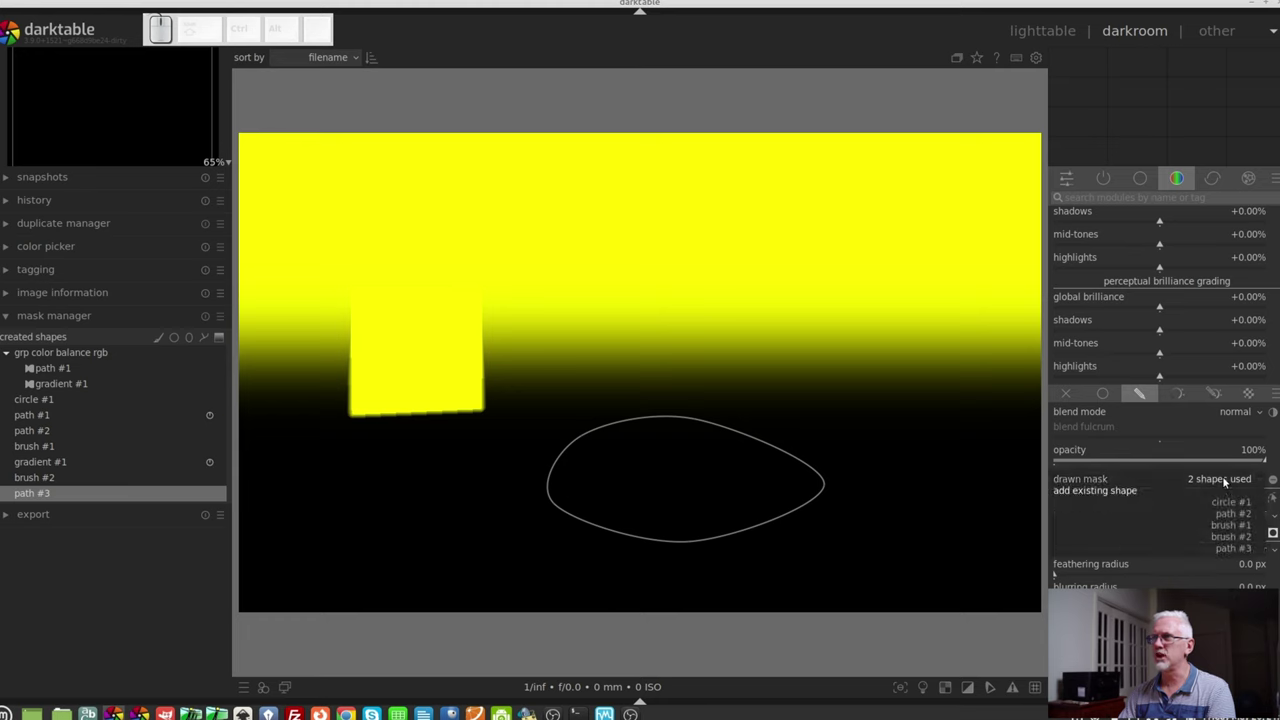
pyautogui.click(1233, 548)
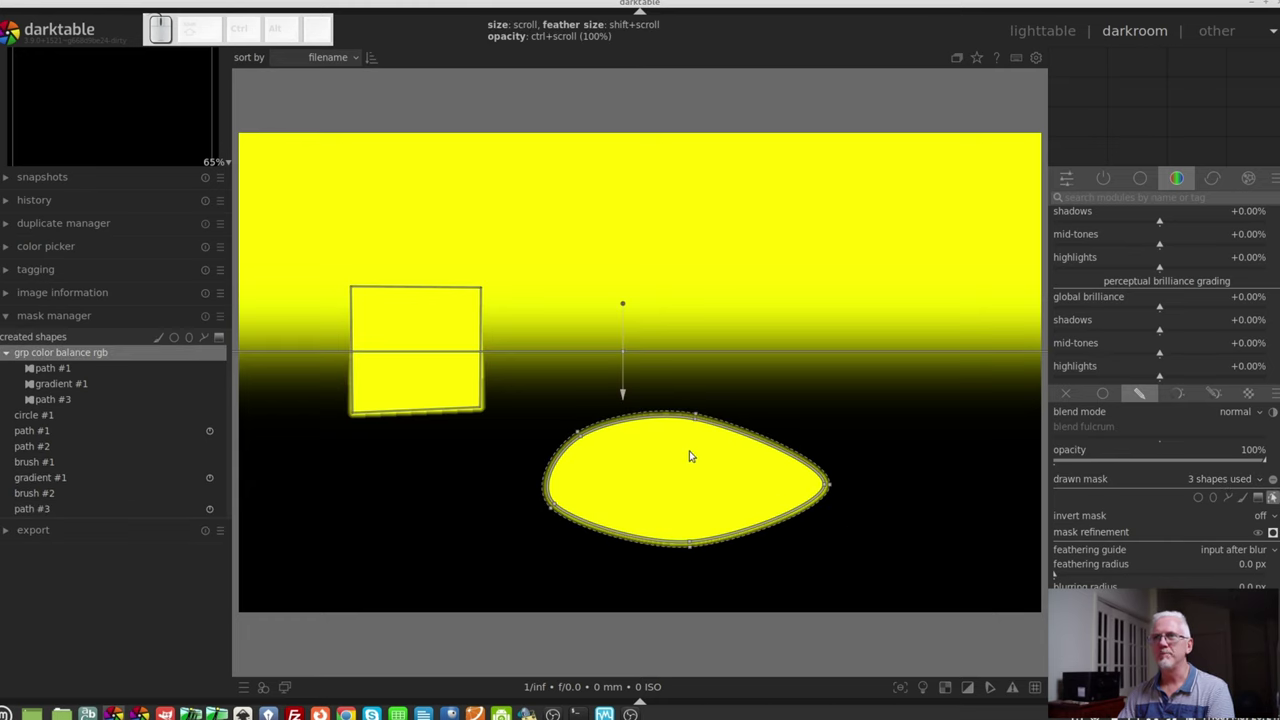
pyautogui.moveTo(674, 486); pyautogui.dragTo(677, 398)
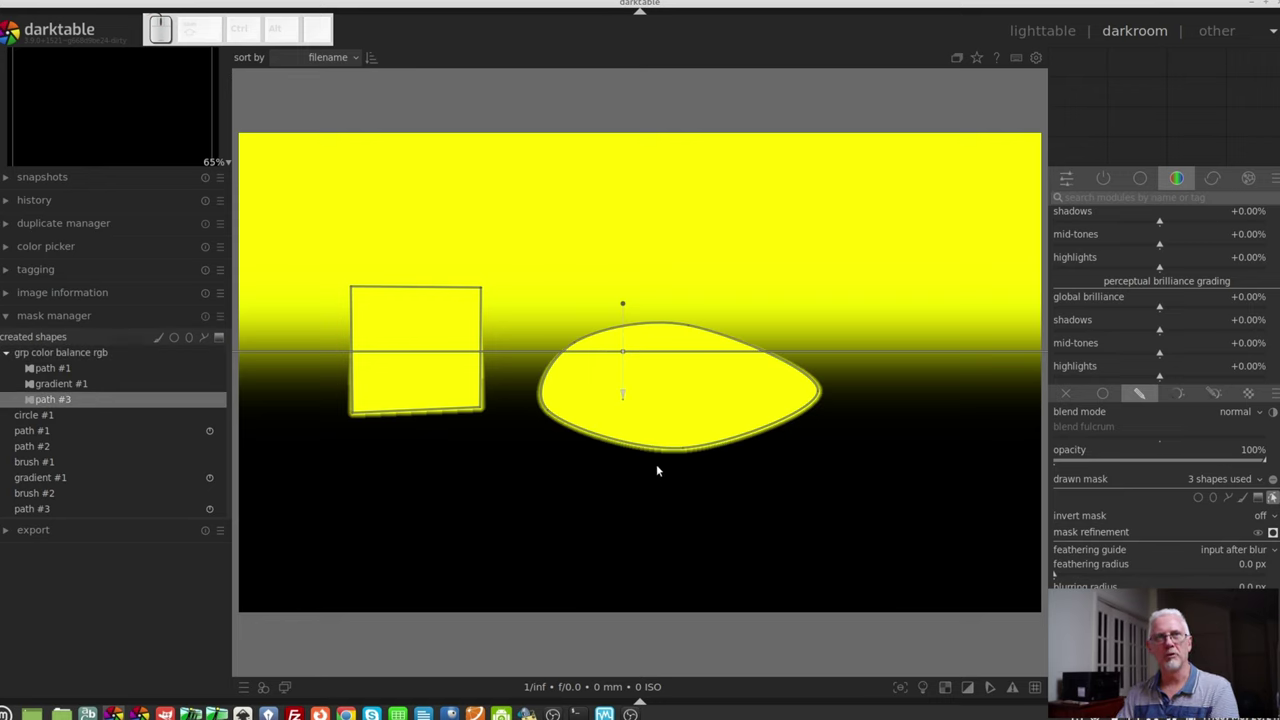
# Step: Examine the outline of the unused circle #1 and the actions available for it in the list of created shapes
pyautogui.click(70, 415)
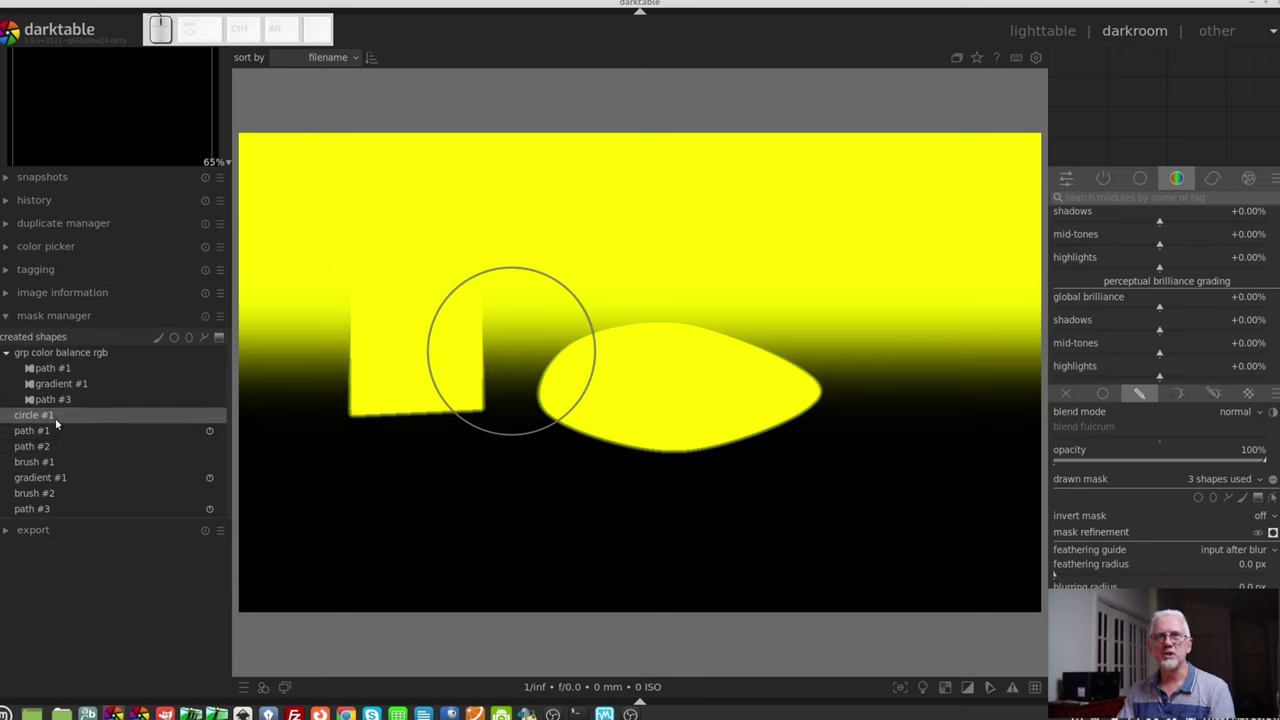
pyautogui.click(8, 354)
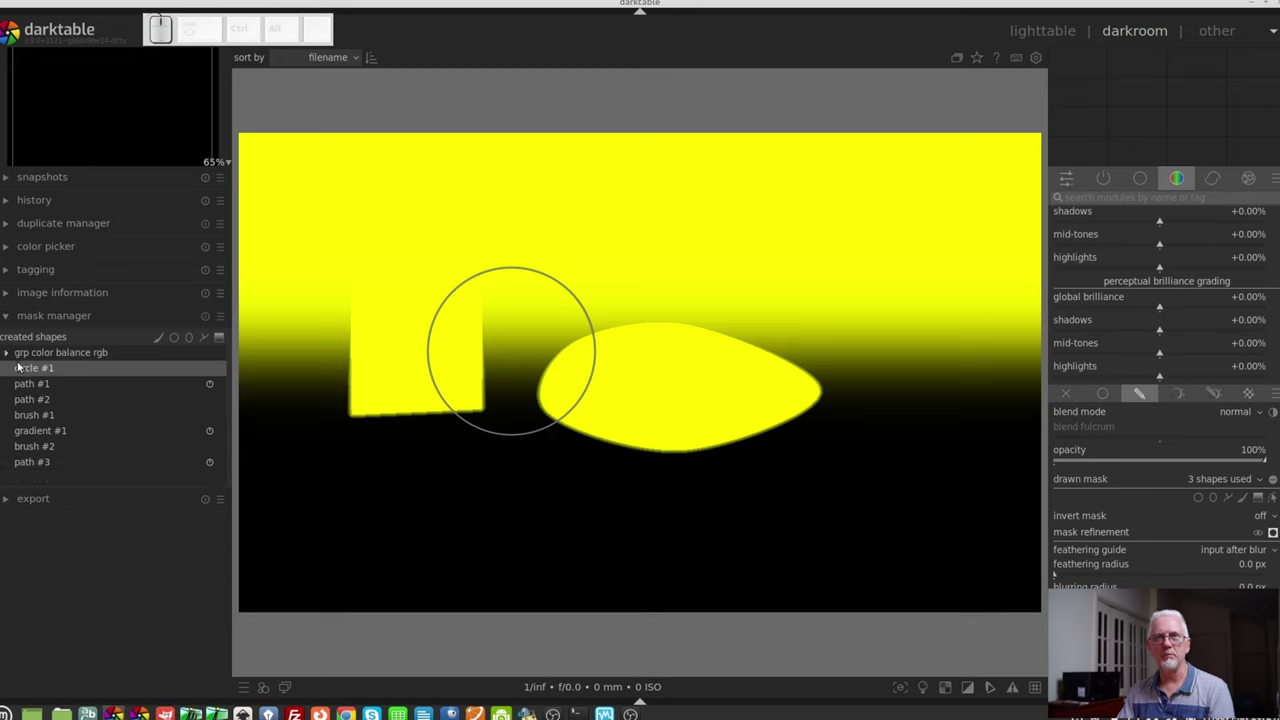
pyautogui.rightClick(75, 366)
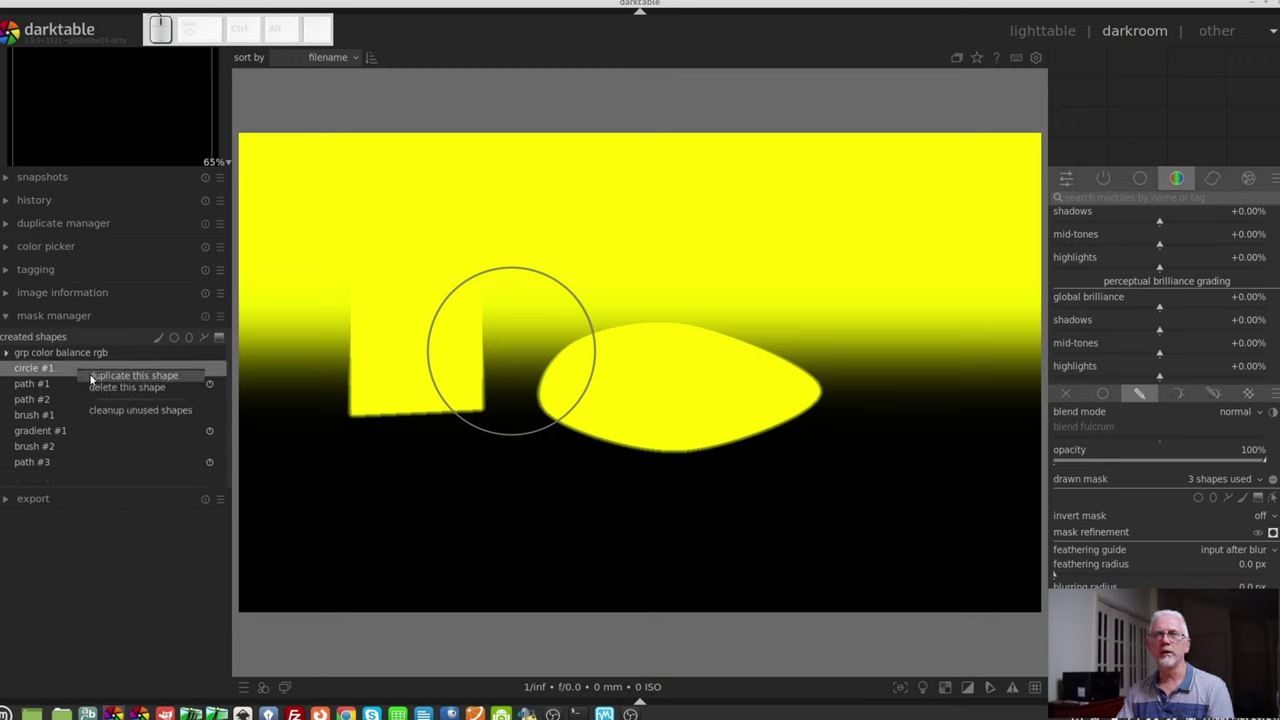
pyautogui.click(157, 392)
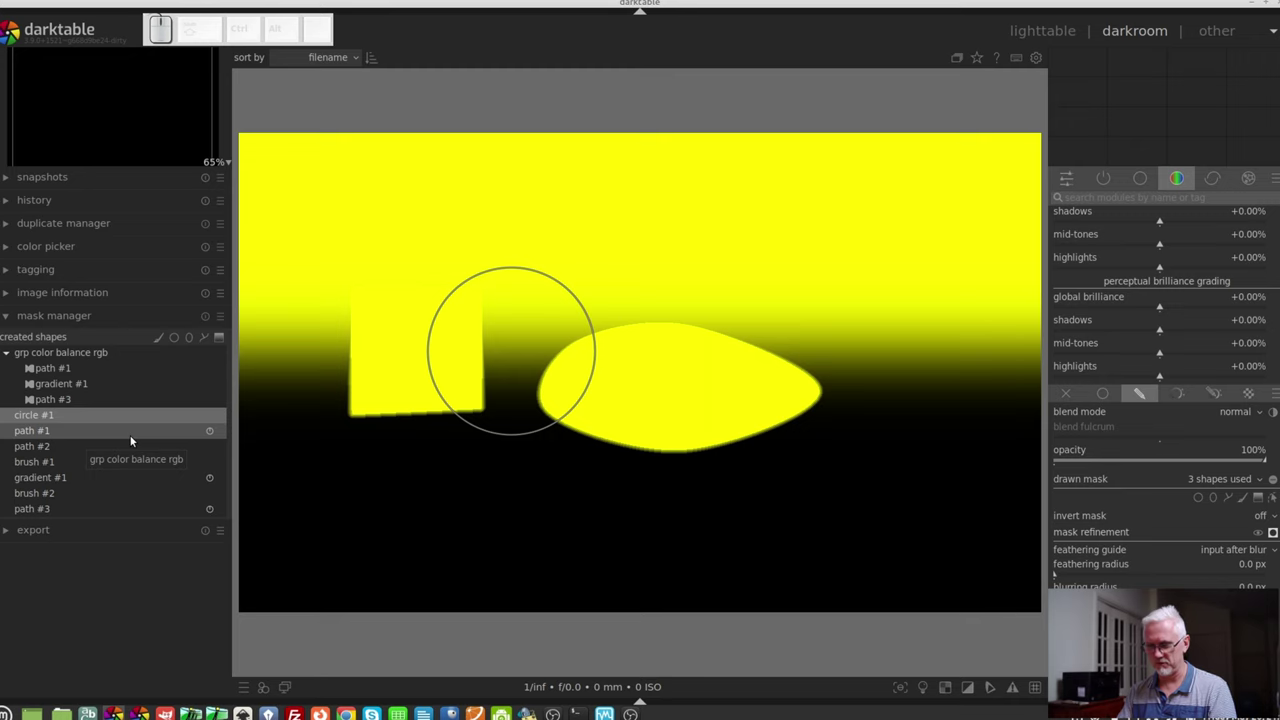
pyautogui.press('space')
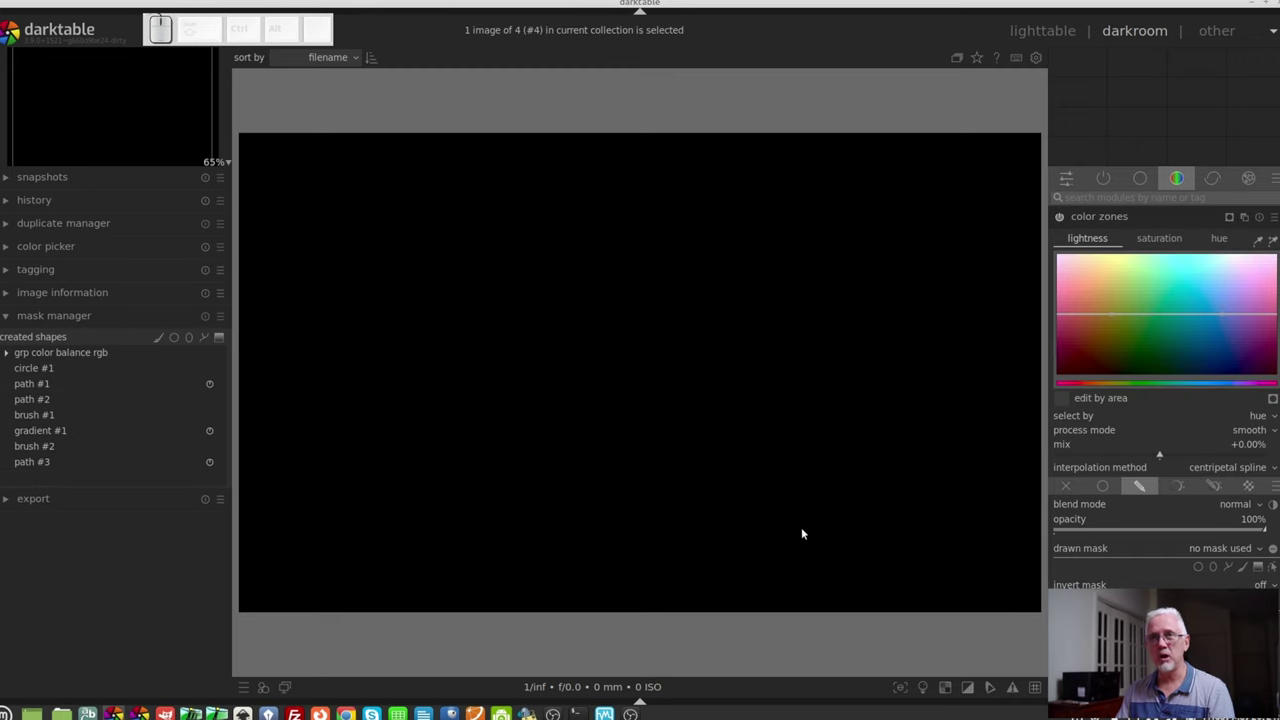